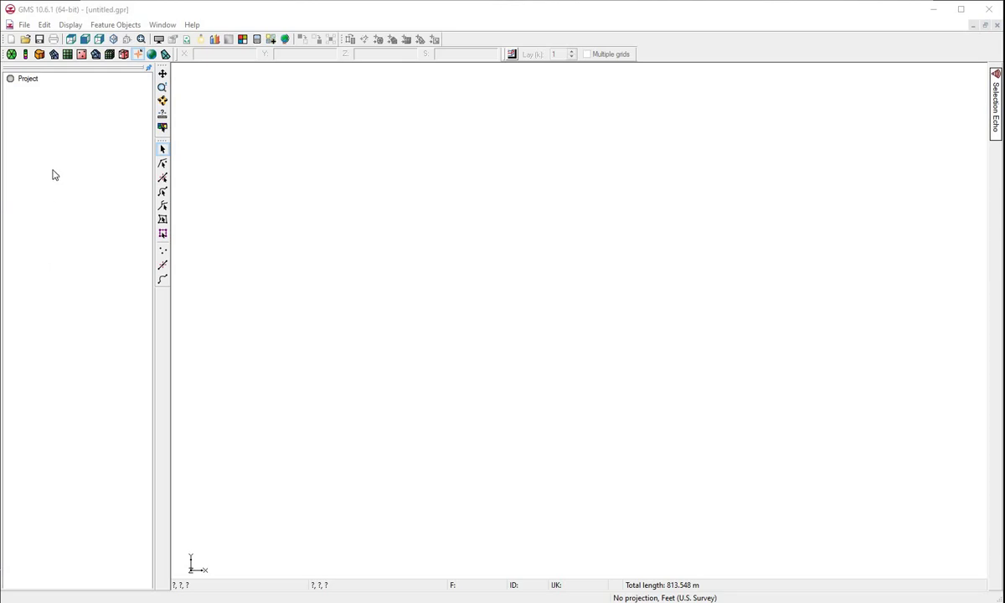
Add a new MODFLOW conceptual model named 'SK Sample Model' from the Project Explorer.
{"action": "right_click", "coordinate": [35, 110]}
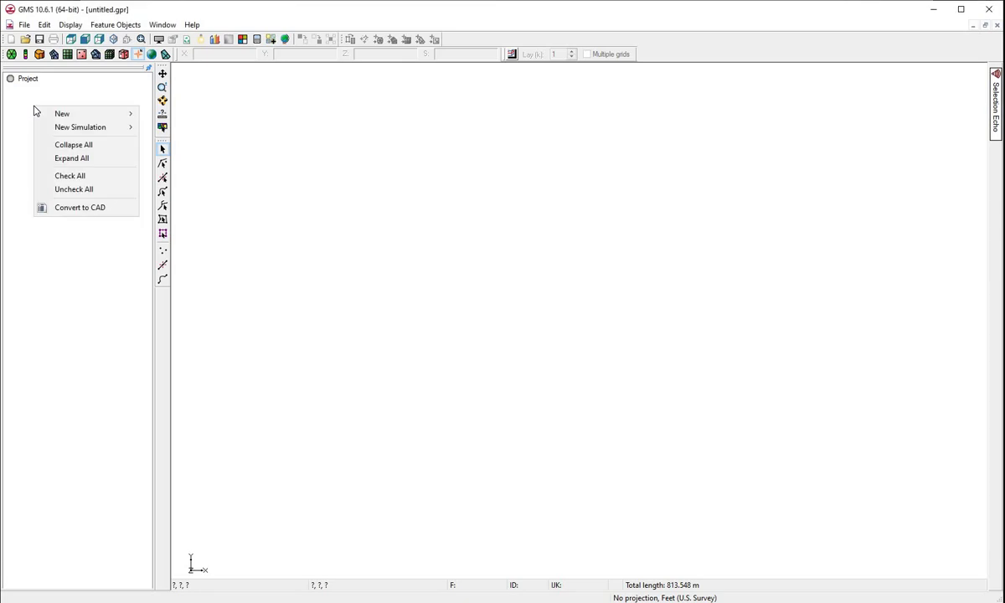
{"action": "mouse_move", "coordinate": [70, 113]}
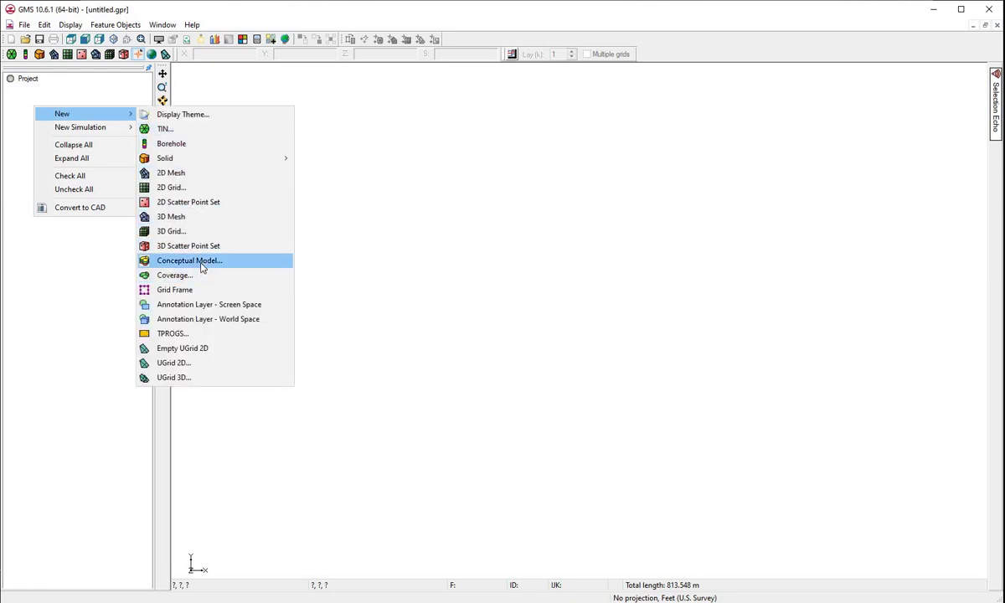
{"action": "left_click", "coordinate": [201, 262]}
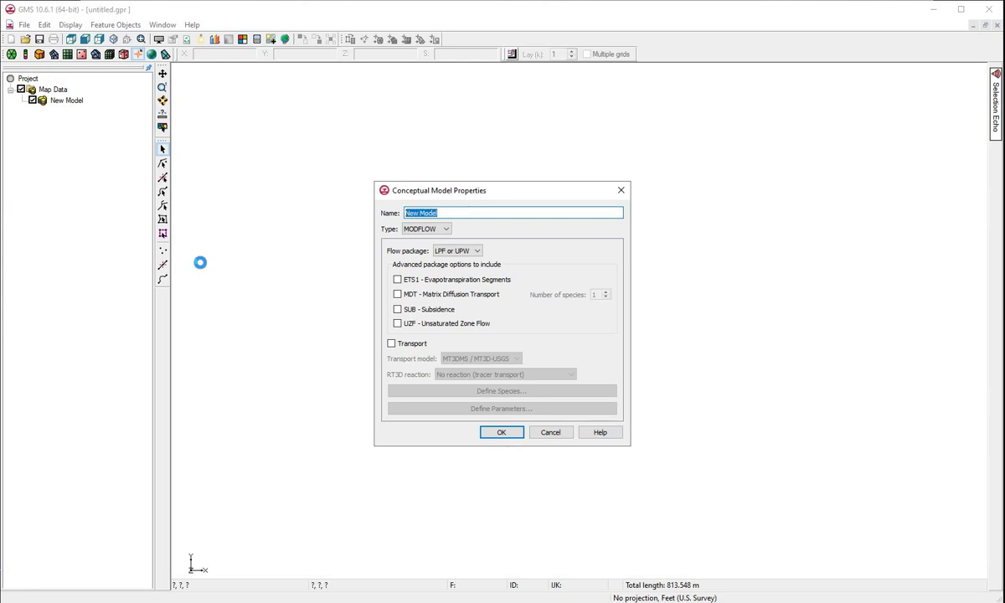
{"action": "type", "text": "SK Sample Mode"}
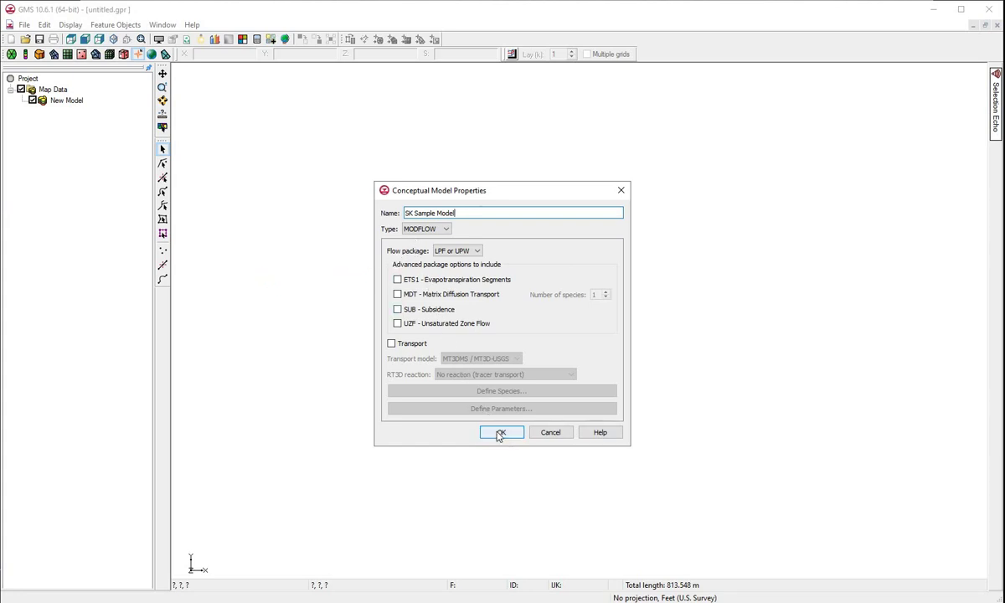
{"action": "left_click", "coordinate": [500, 432]}
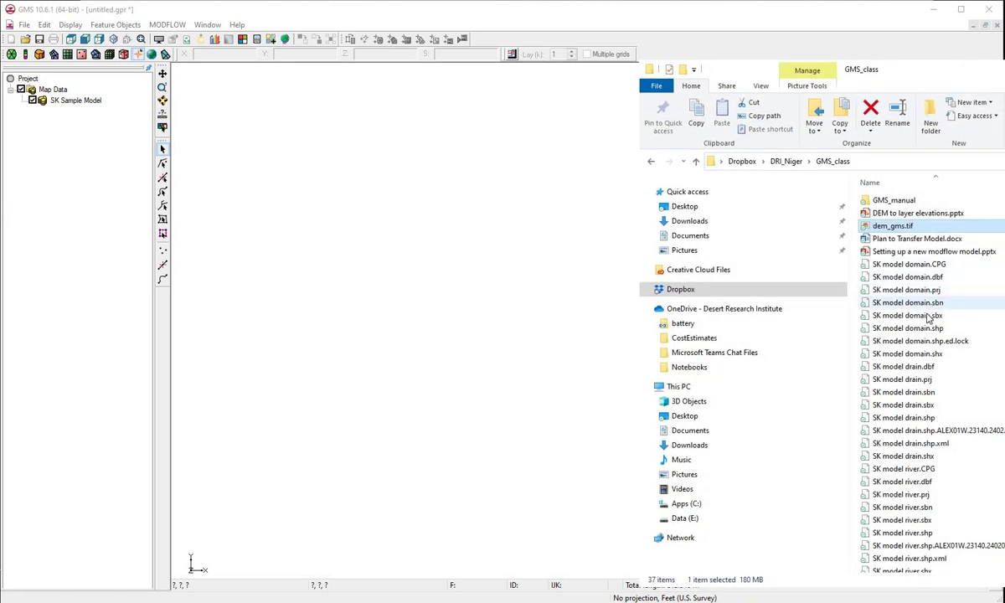
Drag 'SK model domain.shp' into GMS as a GIS layer and move File Explorer aside.
{"action": "left_click_drag", "start_coordinate": [912, 331], "coordinate": [480, 238]}
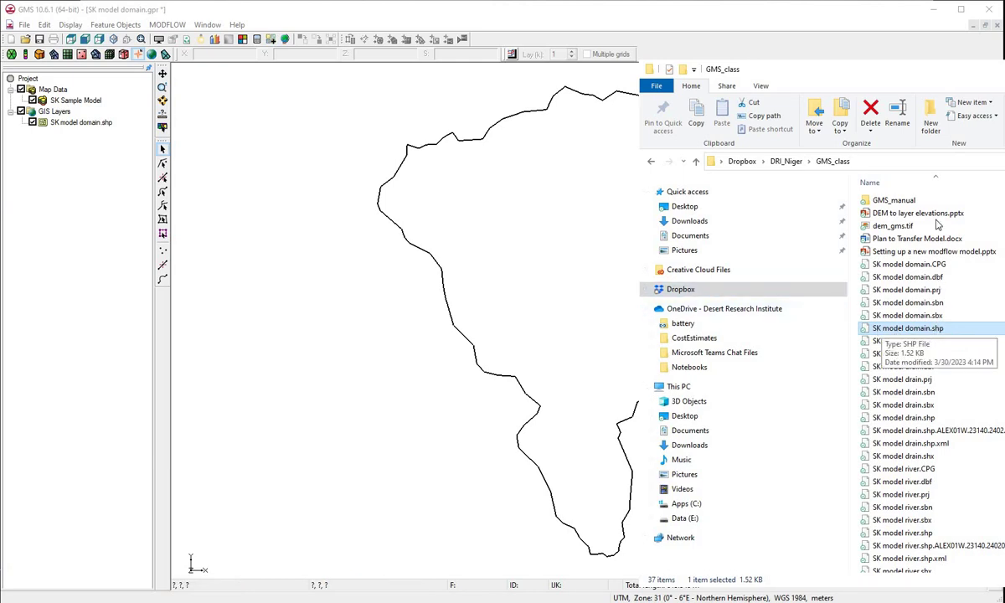
{"action": "left_click_drag", "start_coordinate": [779, 69], "coordinate": [1004, 69]}
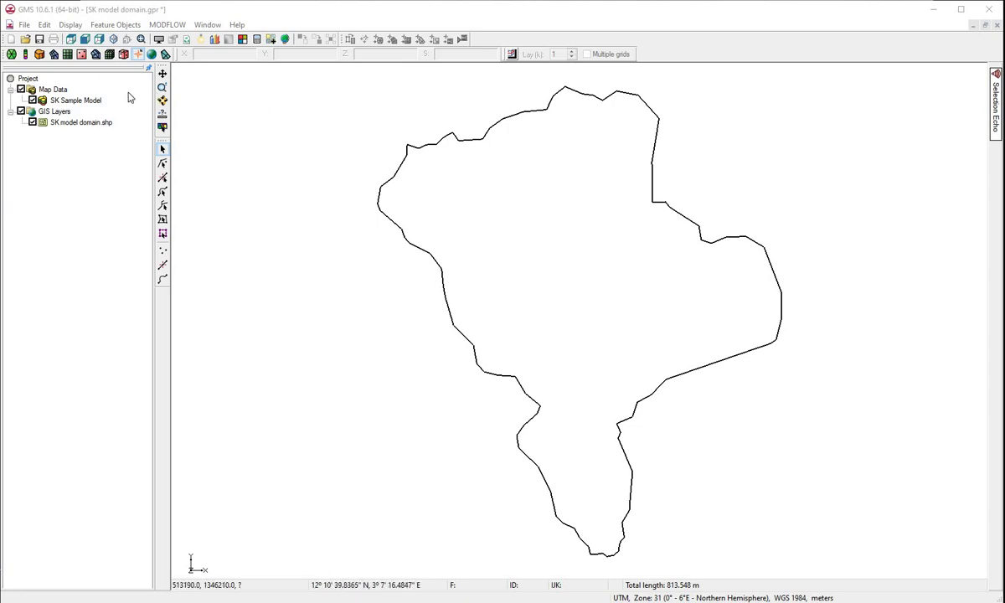
Create the 'Model domain' coverage for layers 1 to 2, flagged to define the model boundary.
{"action": "right_click", "coordinate": [87, 102]}
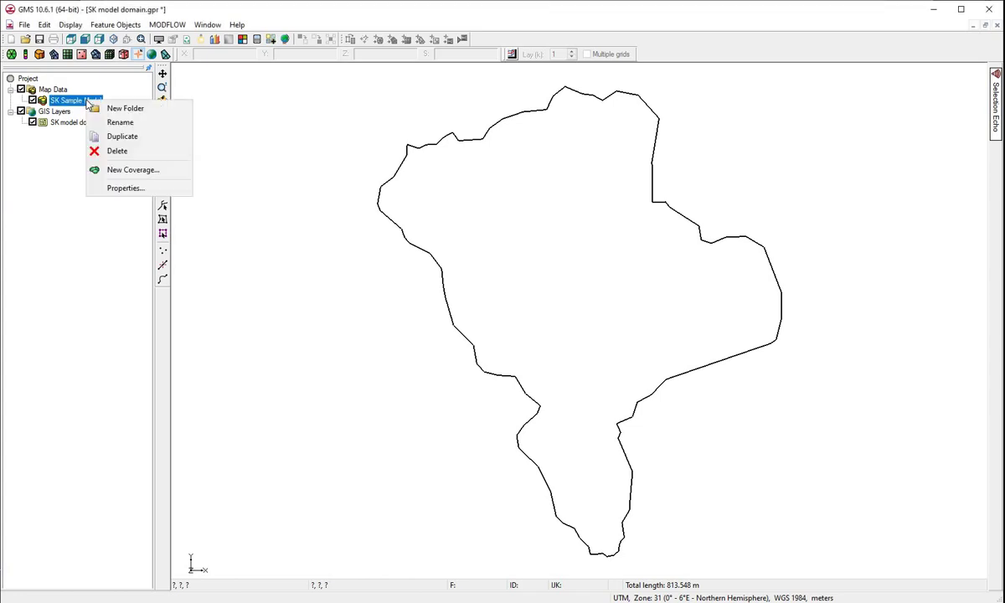
{"action": "left_click", "coordinate": [115, 171]}
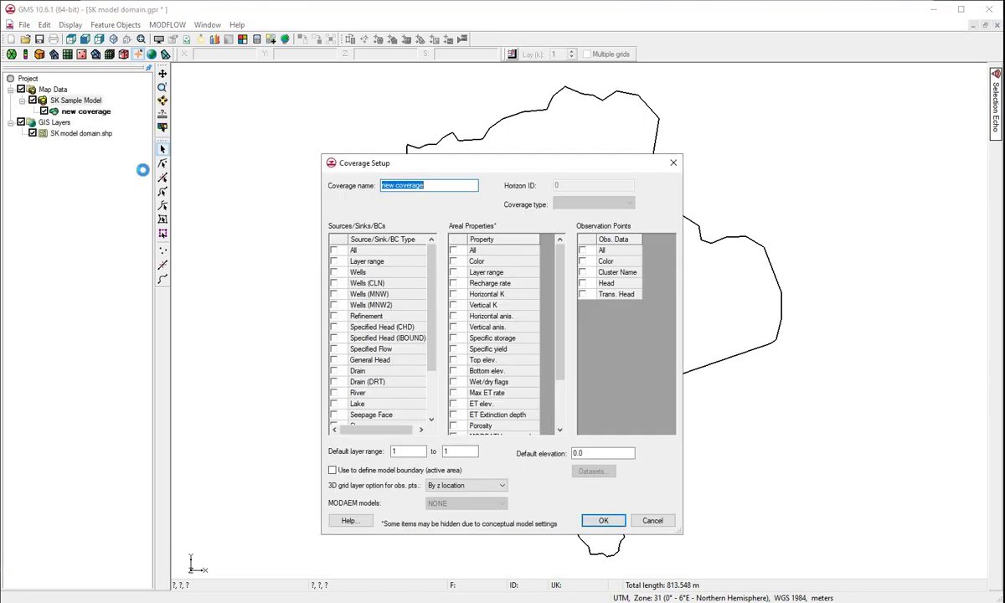
{"action": "type", "text": "Model domain"}
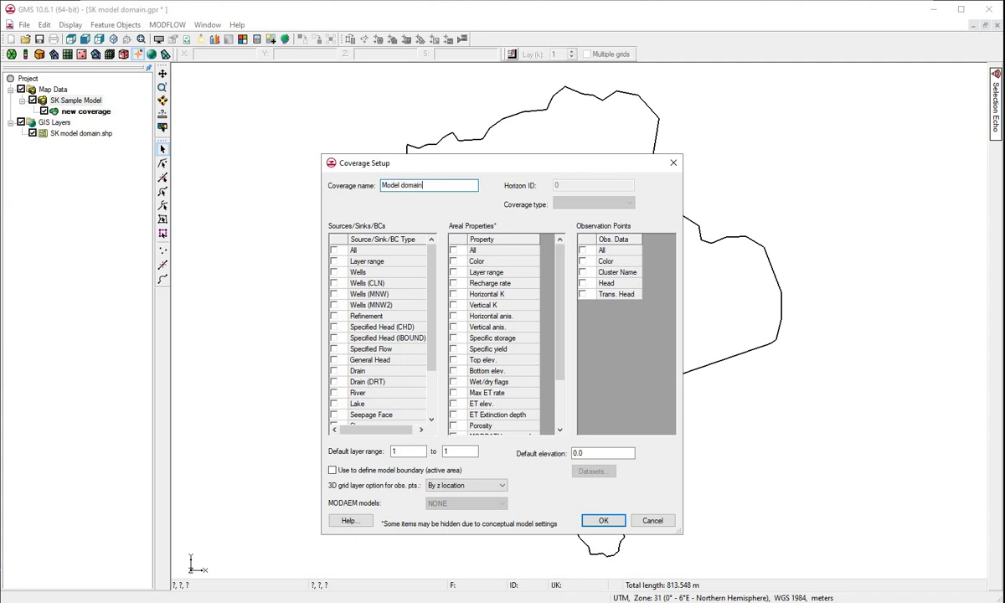
{"action": "left_click", "coordinate": [464, 453]}
{"action": "key", "text": "BackSpace"}
{"action": "type", "text": "2"}
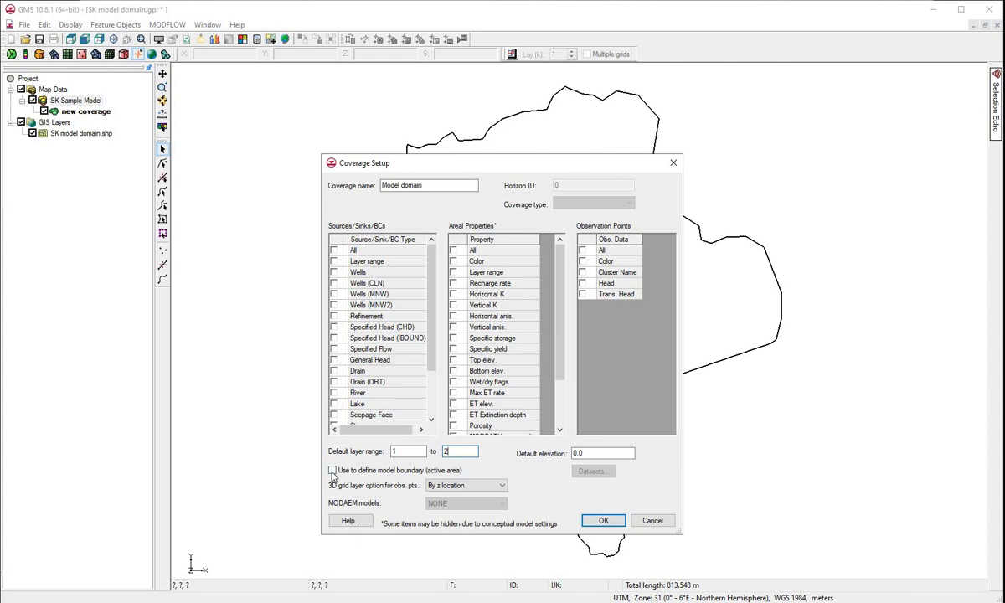
{"action": "left_click", "coordinate": [333, 472]}
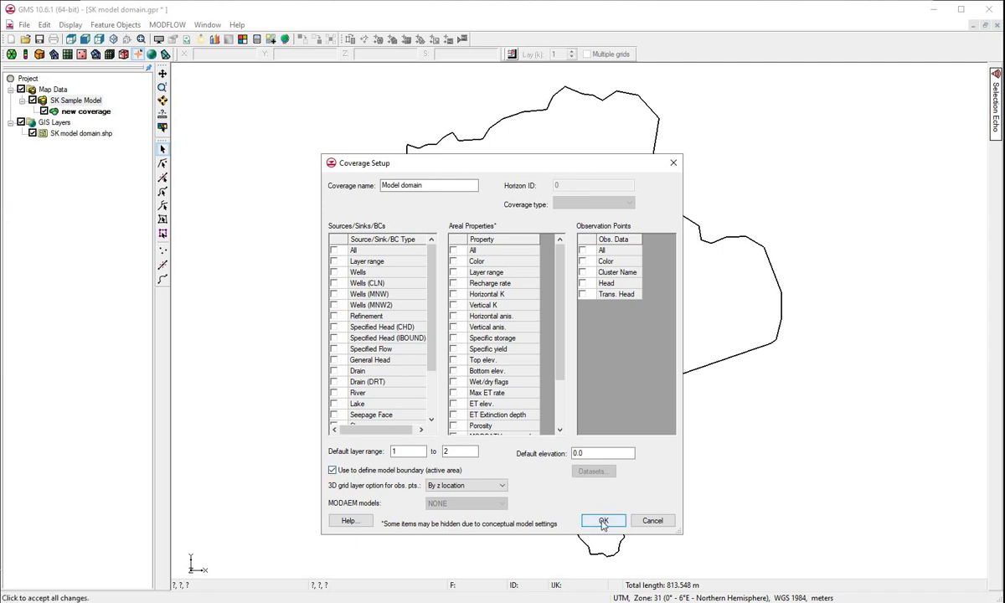
{"action": "left_click", "coordinate": [603, 521]}
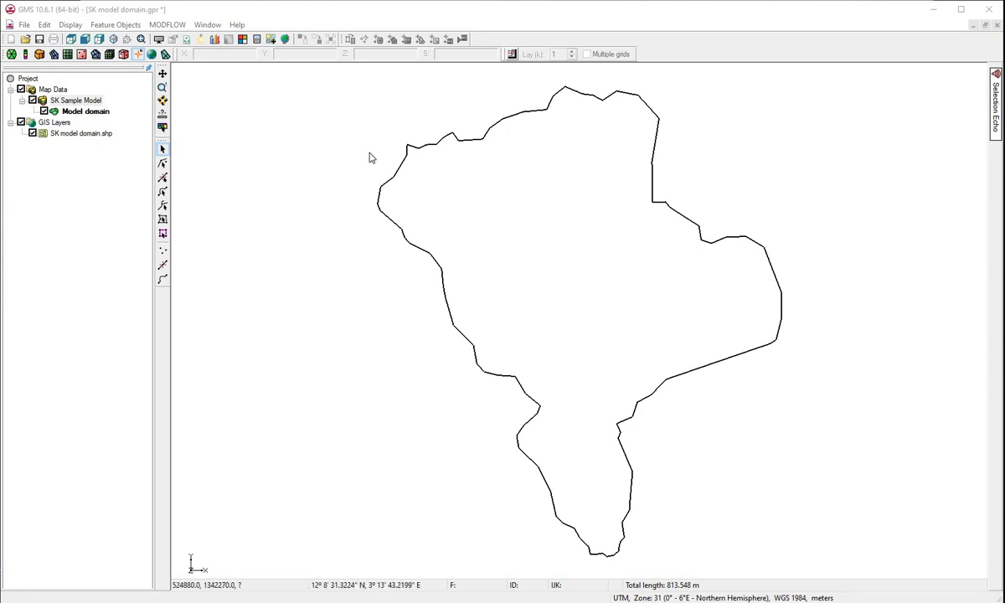
Convert 'SK model domain.shp' to feature objects in the Model domain coverage, accepting the wizard defaults.
{"action": "right_click", "coordinate": [84, 138]}
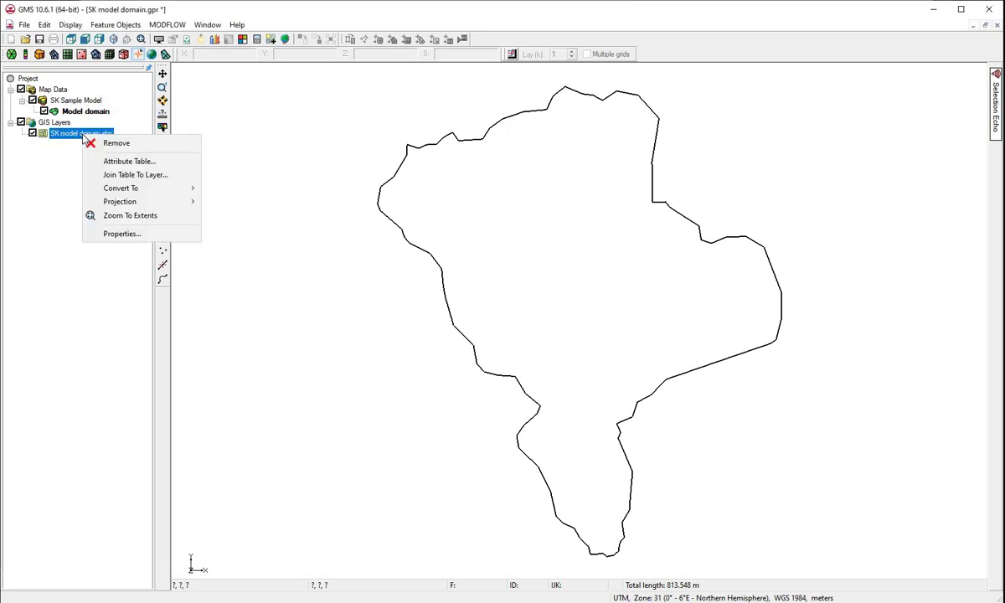
{"action": "mouse_move", "coordinate": [119, 191]}
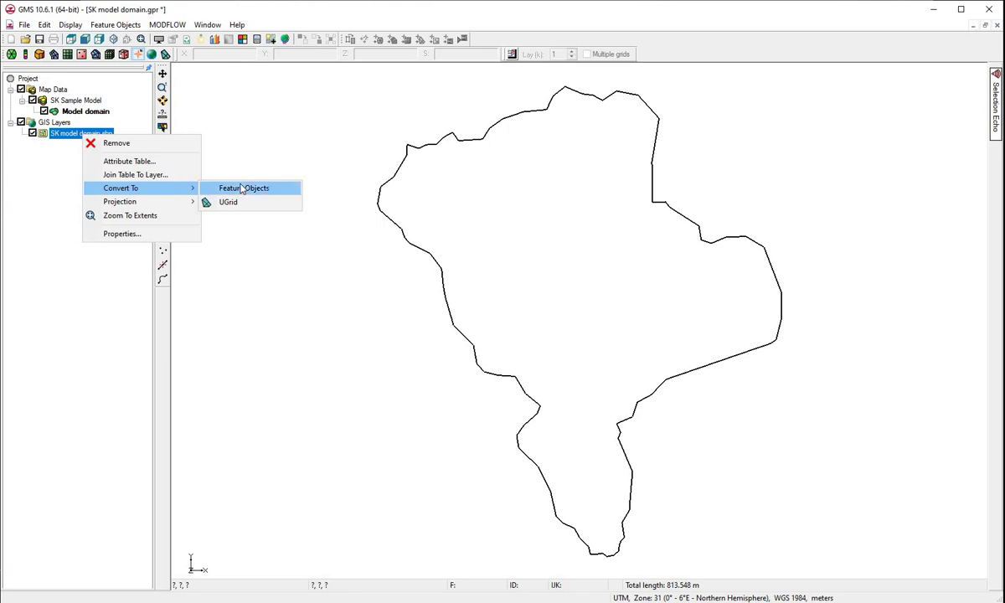
{"action": "left_click", "coordinate": [241, 188]}
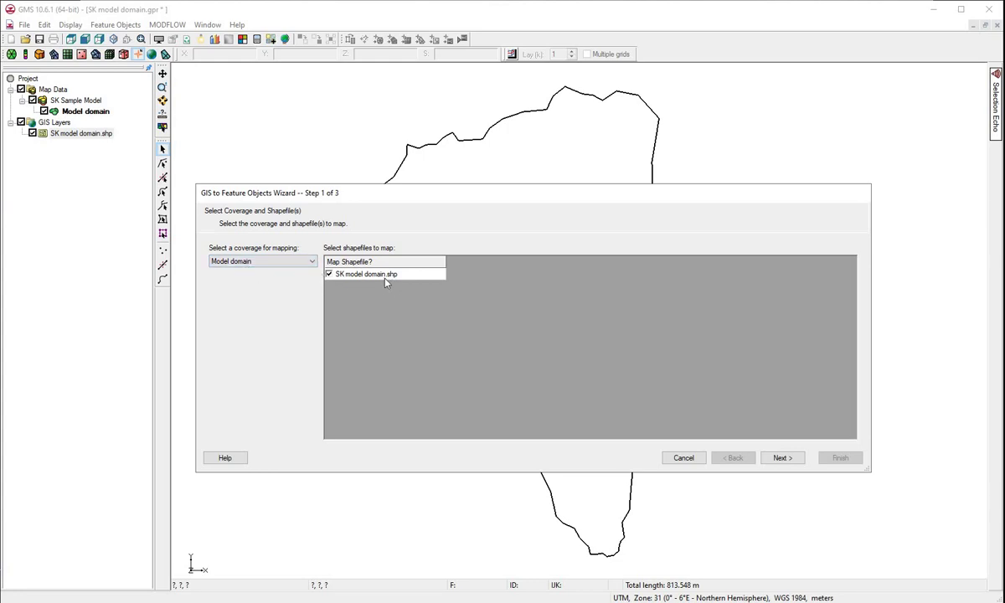
{"action": "left_click", "coordinate": [782, 458]}
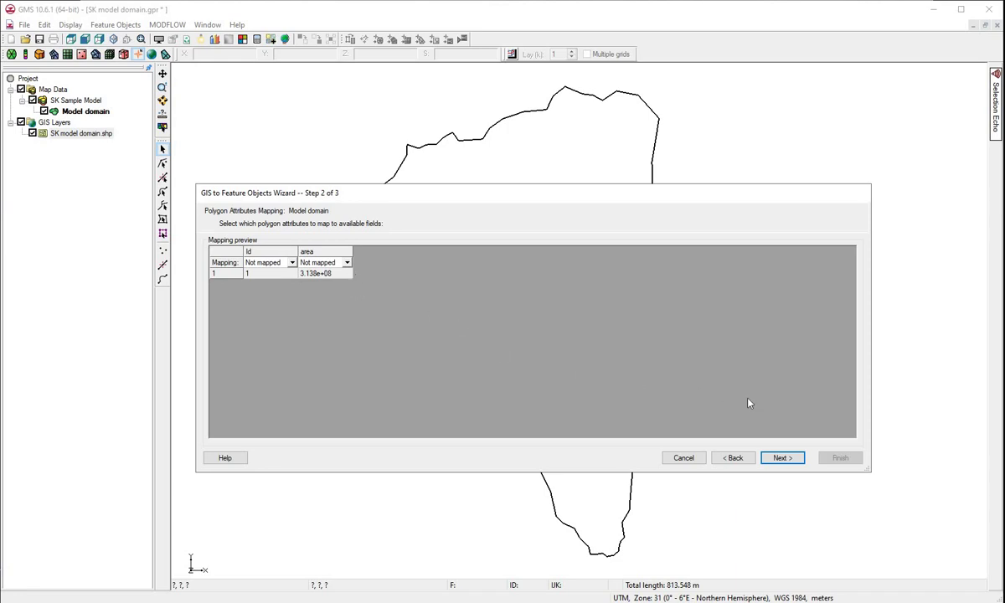
{"action": "left_click", "coordinate": [781, 459]}
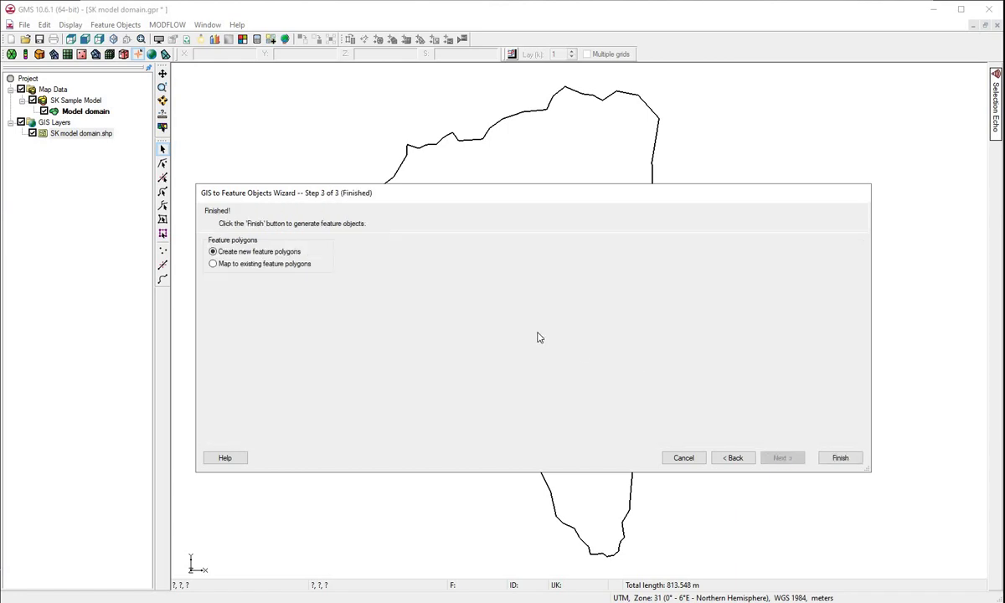
{"action": "left_click", "coordinate": [840, 458]}
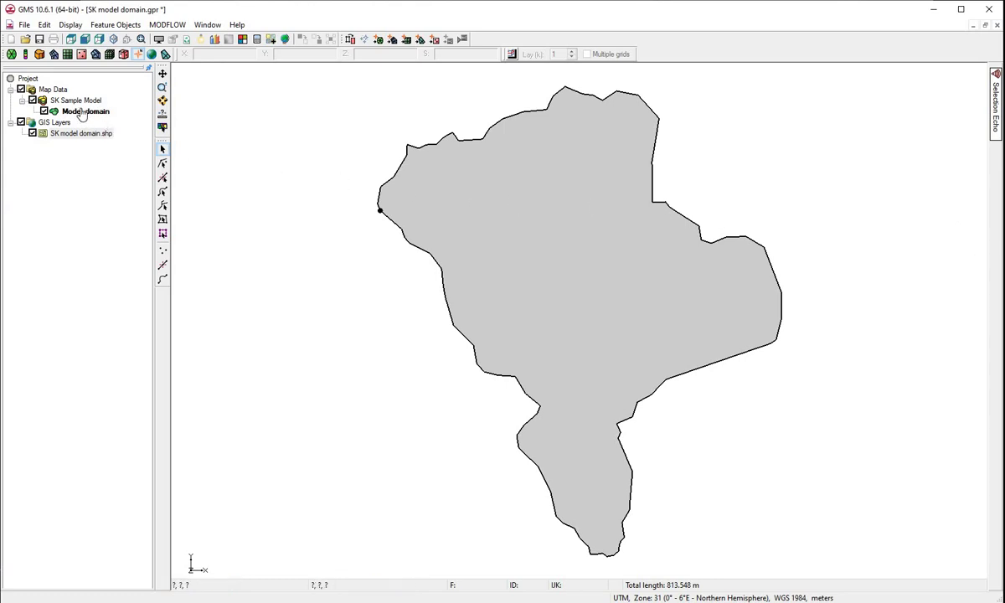
{"action": "left_click", "coordinate": [53, 90]}
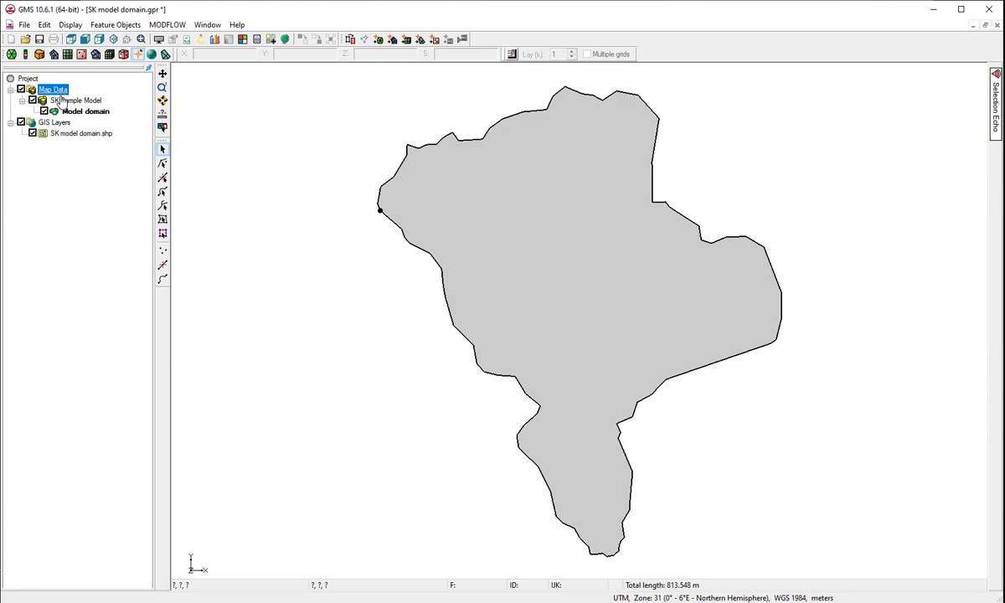
Add a new Grid Frame item under Map Data over the domain polygon.
{"action": "left_click", "coordinate": [61, 100]}
{"action": "right_click", "coordinate": [62, 100]}
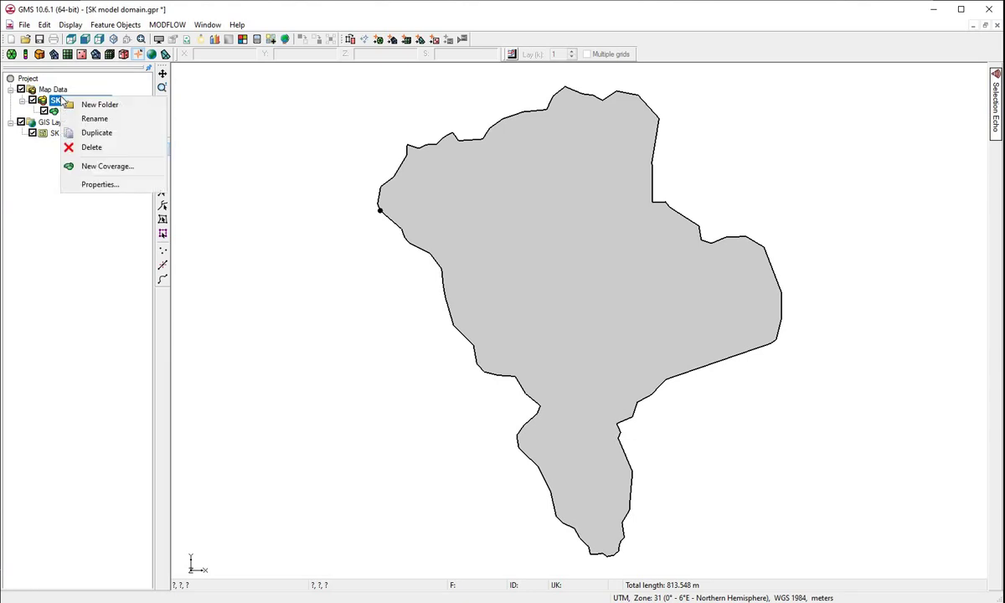
{"action": "right_click", "coordinate": [15, 159]}
{"action": "mouse_move", "coordinate": [46, 176]}
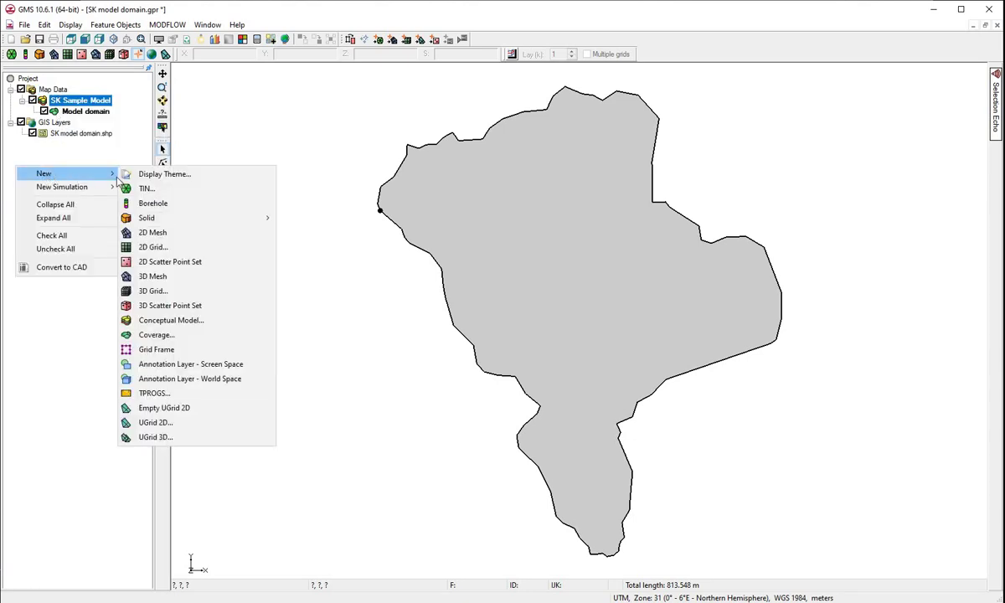
{"action": "left_click", "coordinate": [156, 349]}
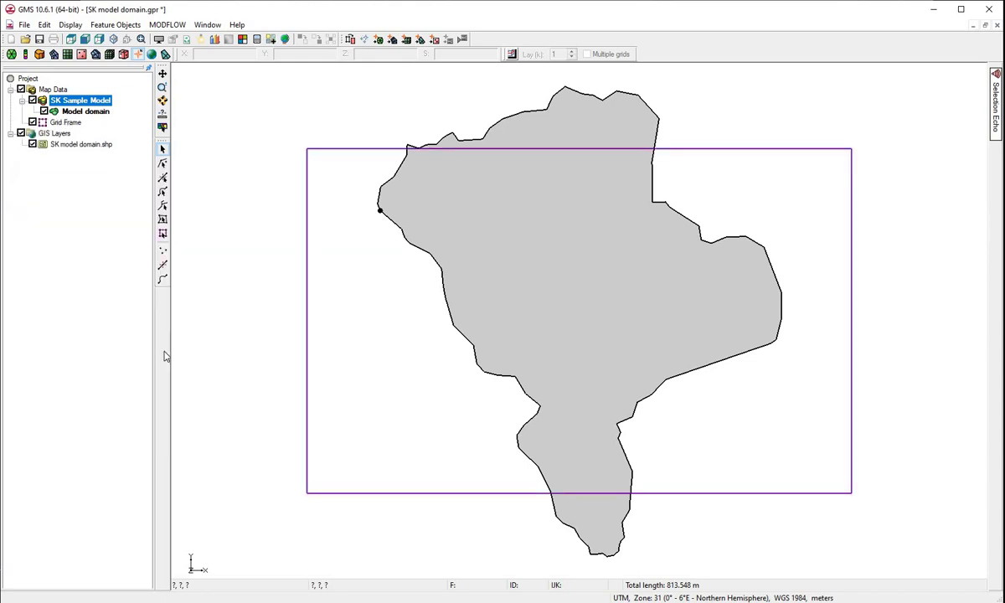
{"action": "left_click", "coordinate": [74, 124]}
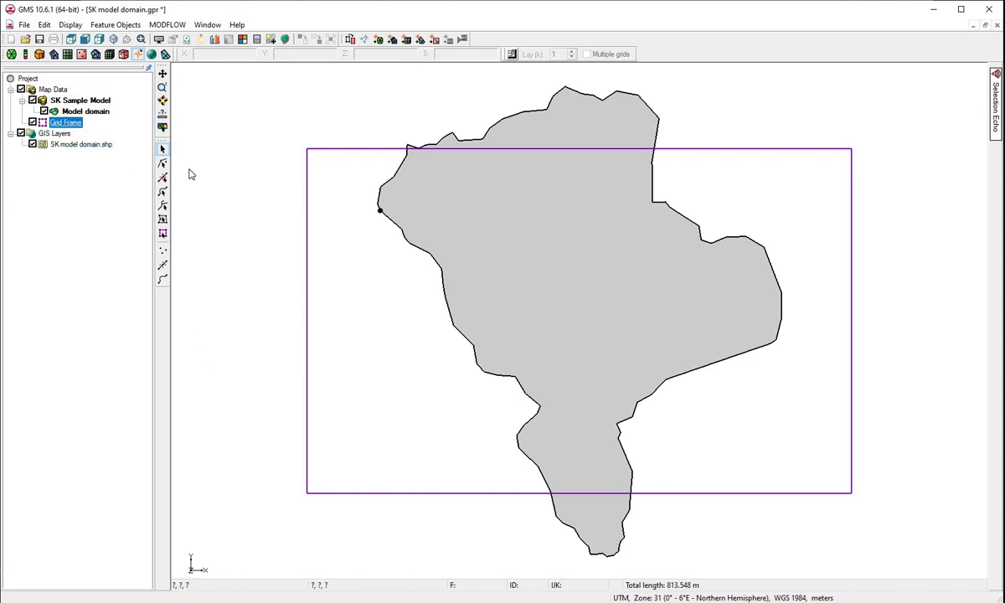
{"action": "left_click", "coordinate": [309, 242]}
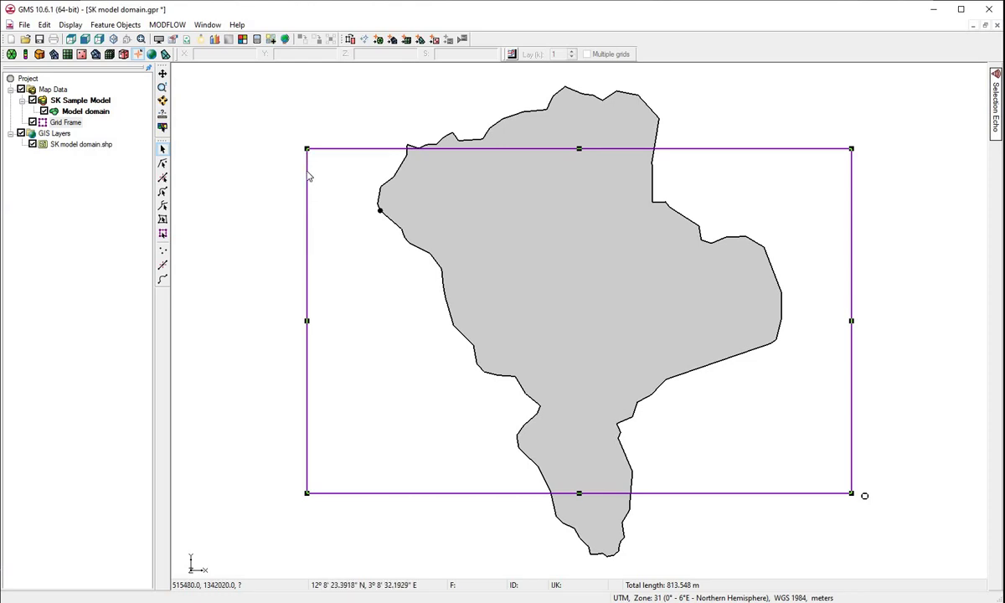
Fit the grid frame to the active Model domain coverage so it encloses the whole polygon.
{"action": "right_click", "coordinate": [308, 176]}
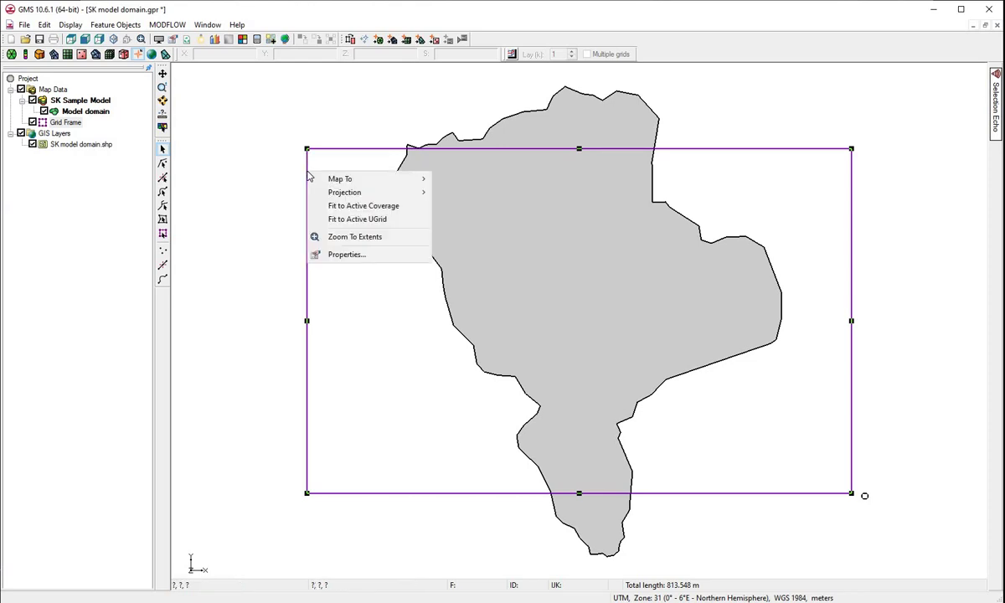
{"action": "left_click", "coordinate": [331, 207]}
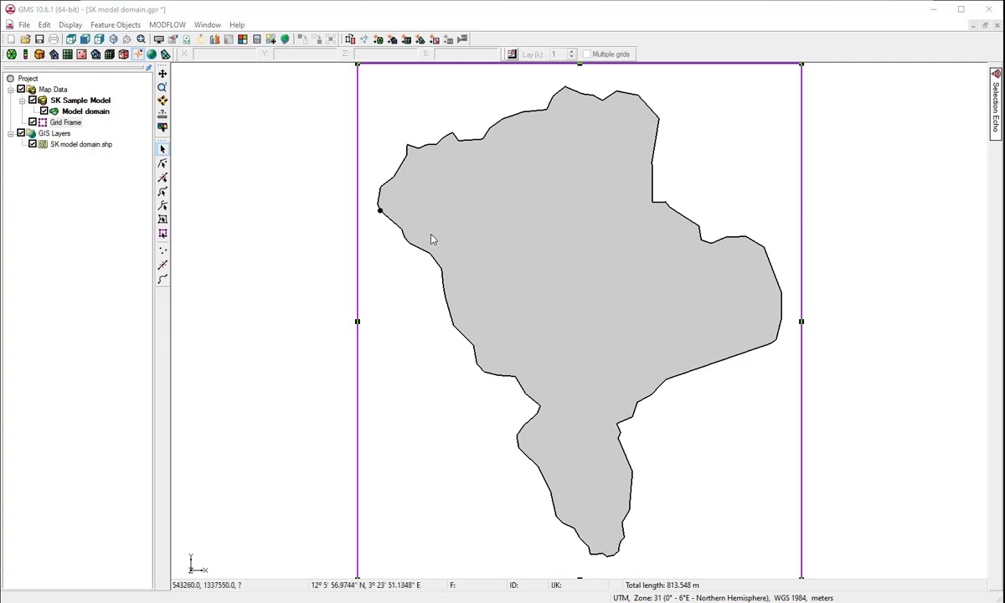
Set the Grid Frame properties to Dimension x 26100 and Dimension y 30400.
{"action": "right_click", "coordinate": [360, 240]}
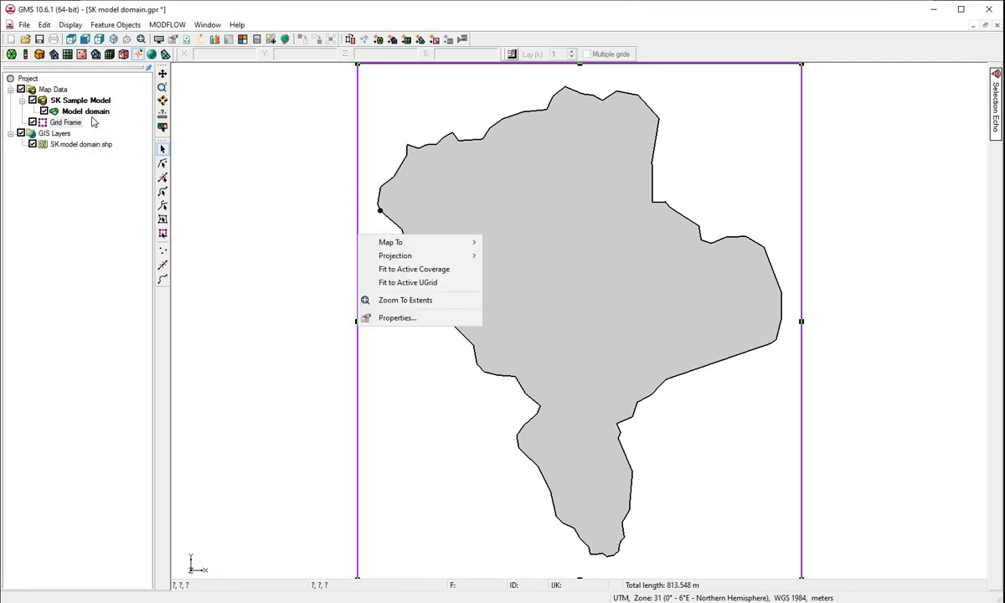
{"action": "left_click", "coordinate": [65, 124]}
{"action": "right_click", "coordinate": [64, 124]}
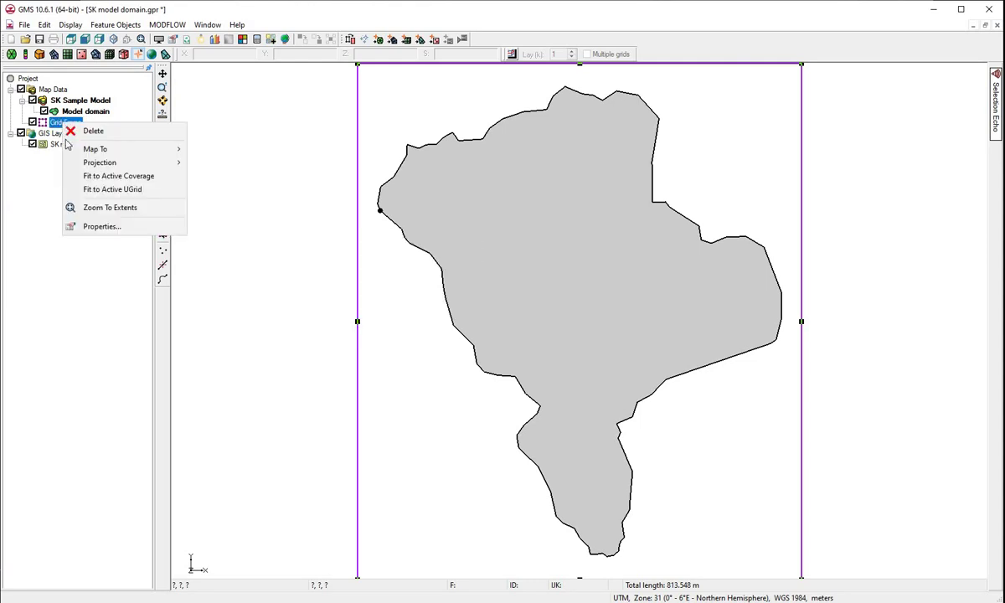
{"action": "left_click", "coordinate": [87, 227]}
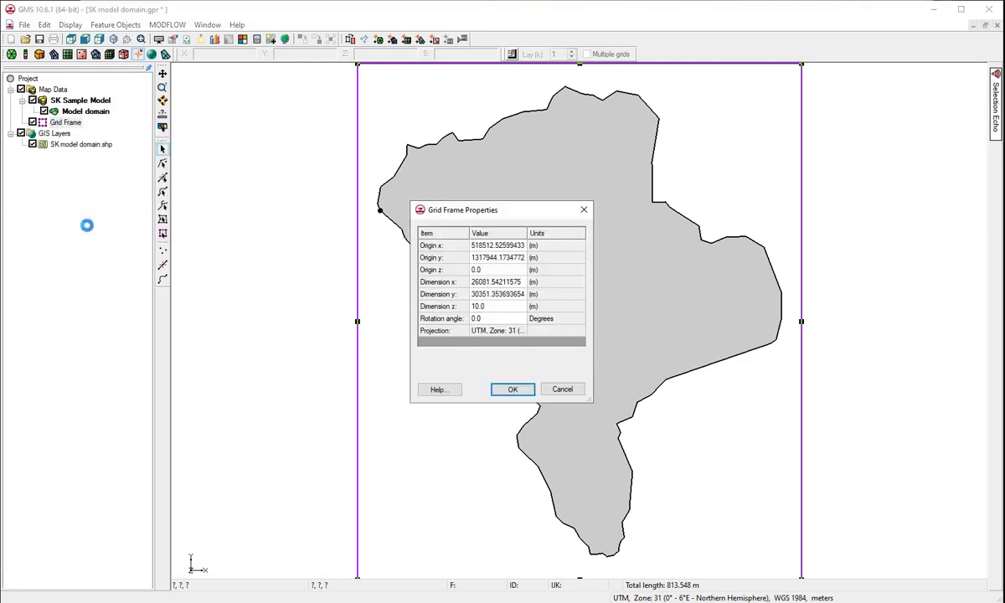
{"action": "left_click", "coordinate": [484, 288]}
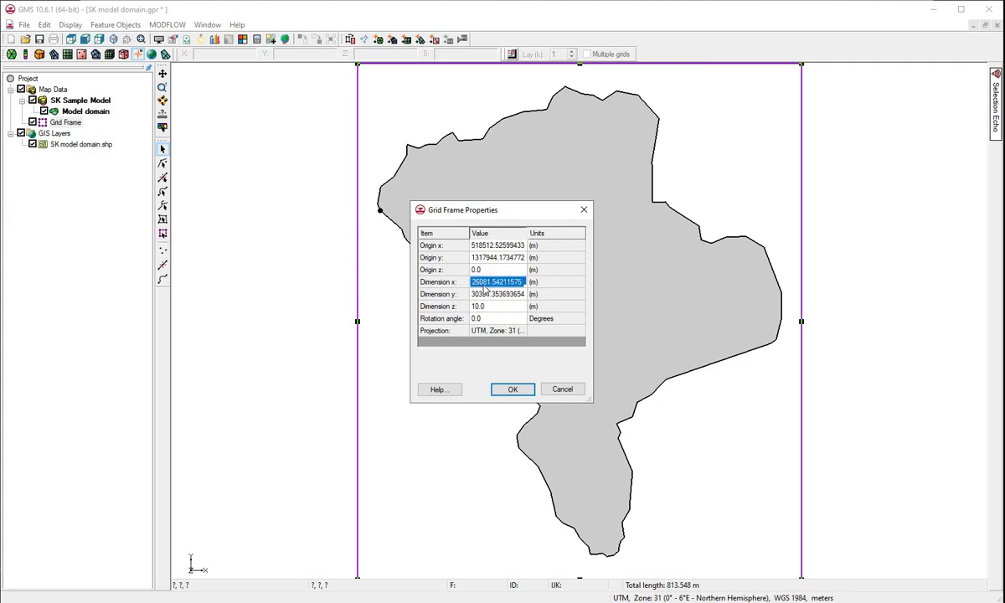
{"action": "left_click", "coordinate": [488, 289]}
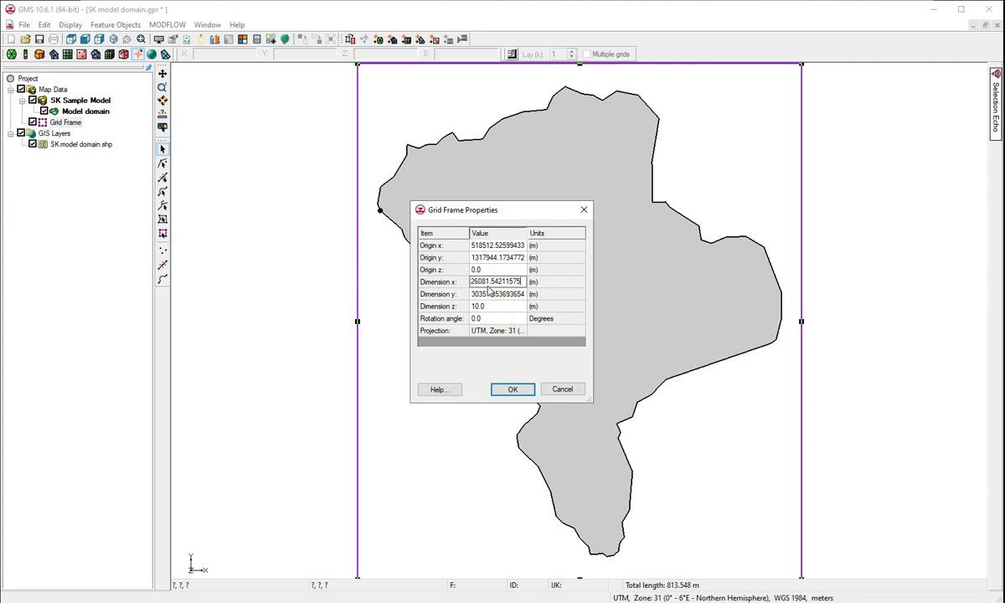
{"action": "key", "text": "BackSpace"}
{"action": "key", "text": "BackSpace"}
{"action": "key", "text": "BackSpace"}
{"action": "key", "text": "BackSpace"}
{"action": "key", "text": "BackSpace"}
{"action": "key", "text": "BackSpace"}
{"action": "key", "text": "BackSpace"}
{"action": "key", "text": "BackSpace"}
{"action": "key", "text": "BackSpace"}
{"action": "key", "text": "BackSpace"}
{"action": "key", "text": "BackSpace"}
{"action": "key", "text": "BackSpace"}
{"action": "key", "text": "BackSpace"}
{"action": "type", "text": "100"}
{"action": "left_click", "coordinate": [501, 295]}
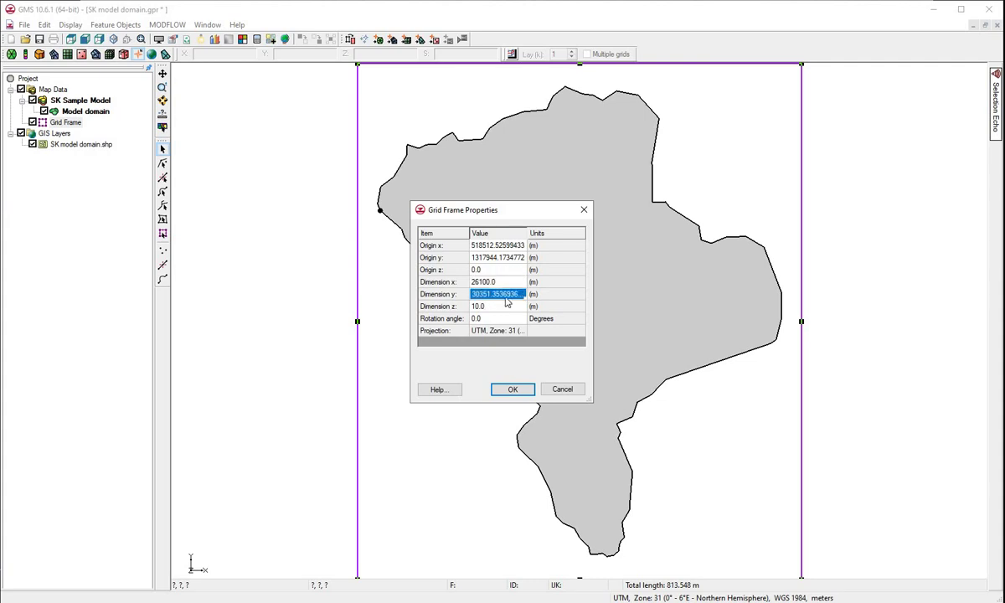
{"action": "left_click", "coordinate": [506, 296]}
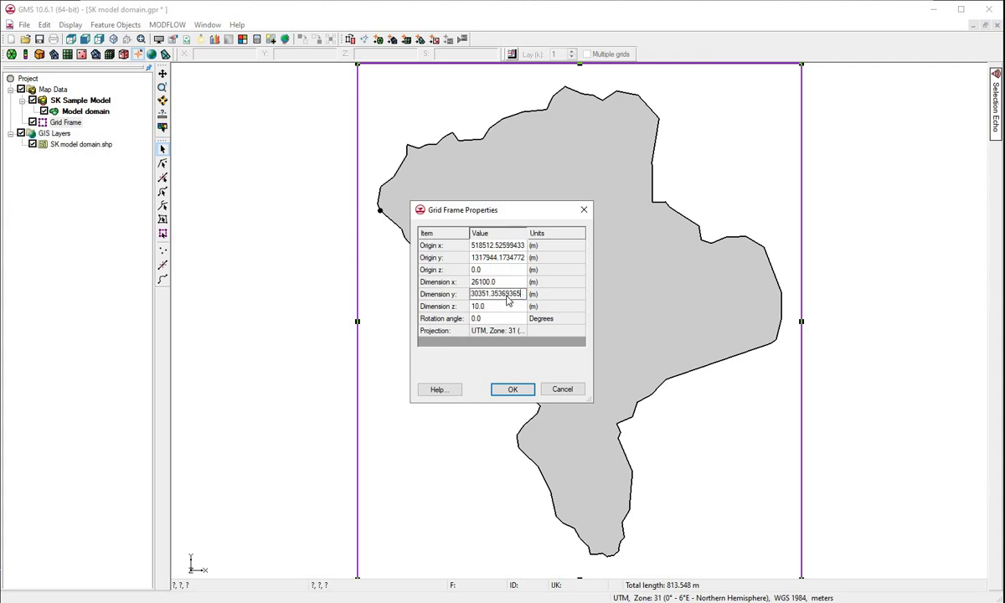
{"action": "key", "text": "BackSpace"}
{"action": "key", "text": "BackSpace"}
{"action": "key", "text": "BackSpace"}
{"action": "key", "text": "BackSpace"}
{"action": "key", "text": "BackSpace"}
{"action": "key", "text": "BackSpace"}
{"action": "key", "text": "BackSpace"}
{"action": "key", "text": "BackSpace"}
{"action": "key", "text": "BackSpace"}
{"action": "key", "text": "BackSpace"}
{"action": "key", "text": "BackSpace"}
{"action": "key", "text": "BackSpace"}
{"action": "type", "text": "400"}
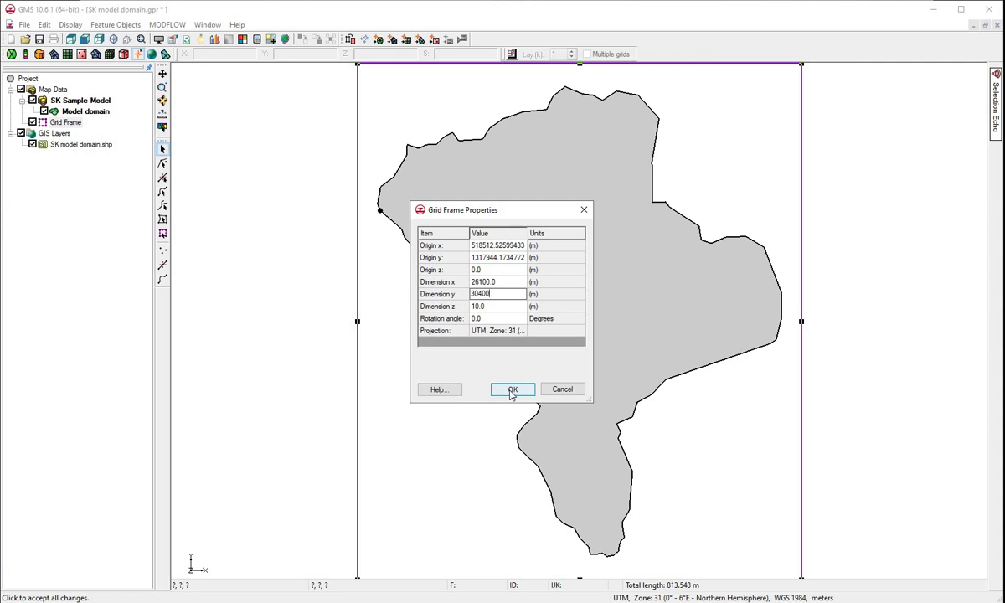
{"action": "left_click", "coordinate": [511, 394]}
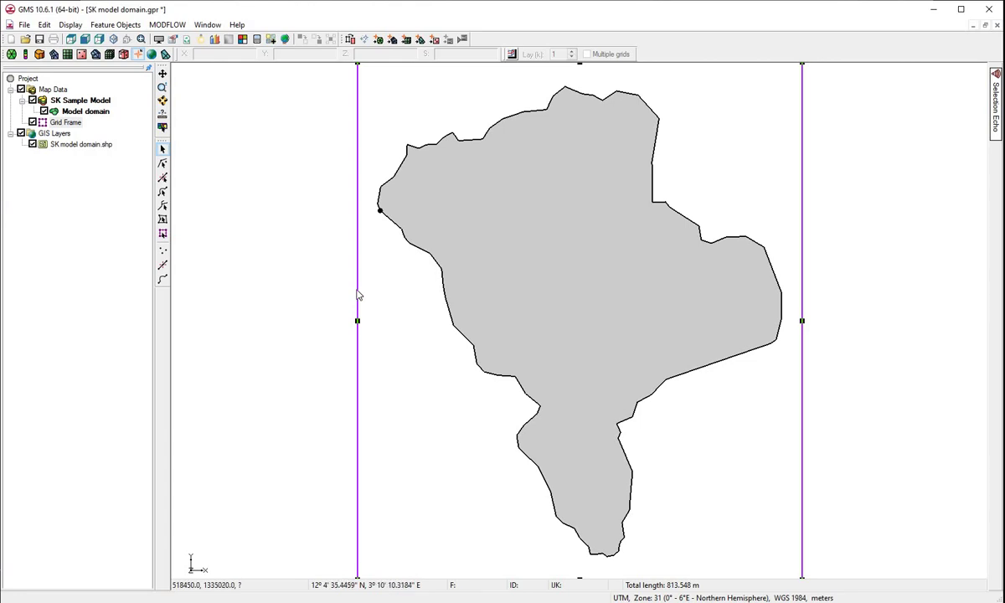
Map the grid frame to a 3D grid with 100 m x and y cell sizes and 2 z cells.
{"action": "right_click", "coordinate": [69, 128]}
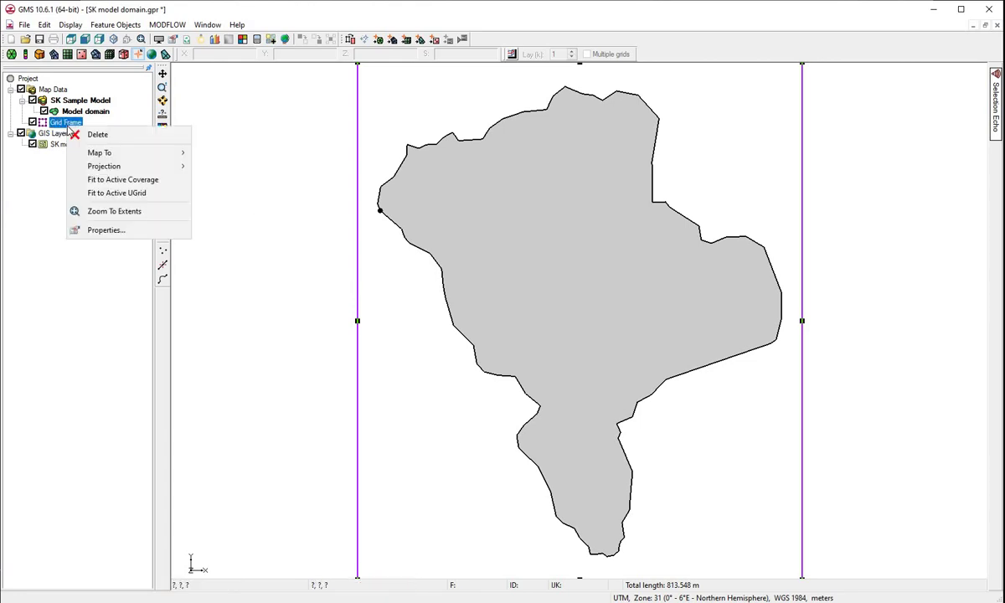
{"action": "mouse_move", "coordinate": [166, 151]}
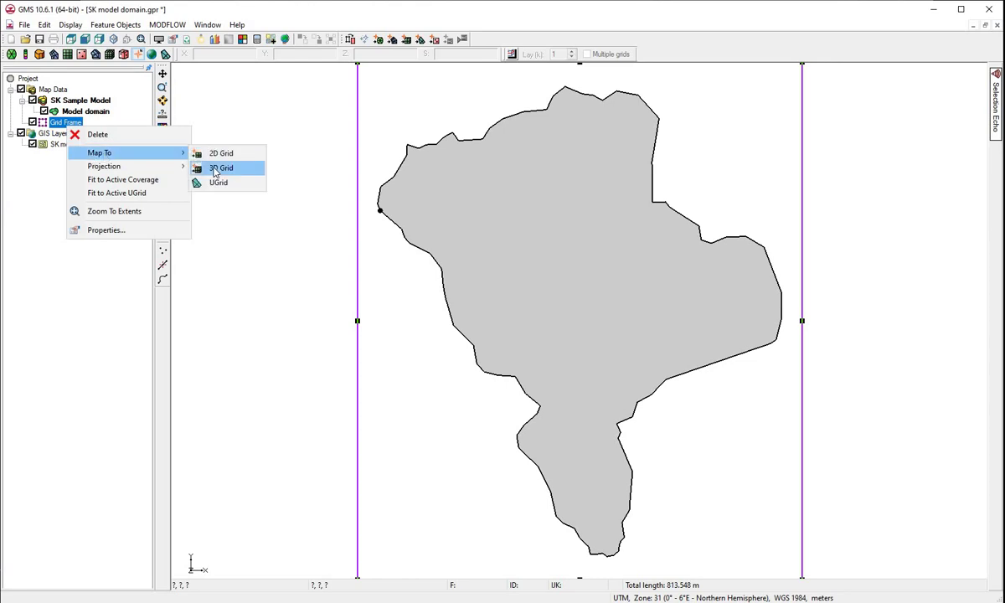
{"action": "left_click", "coordinate": [215, 170]}
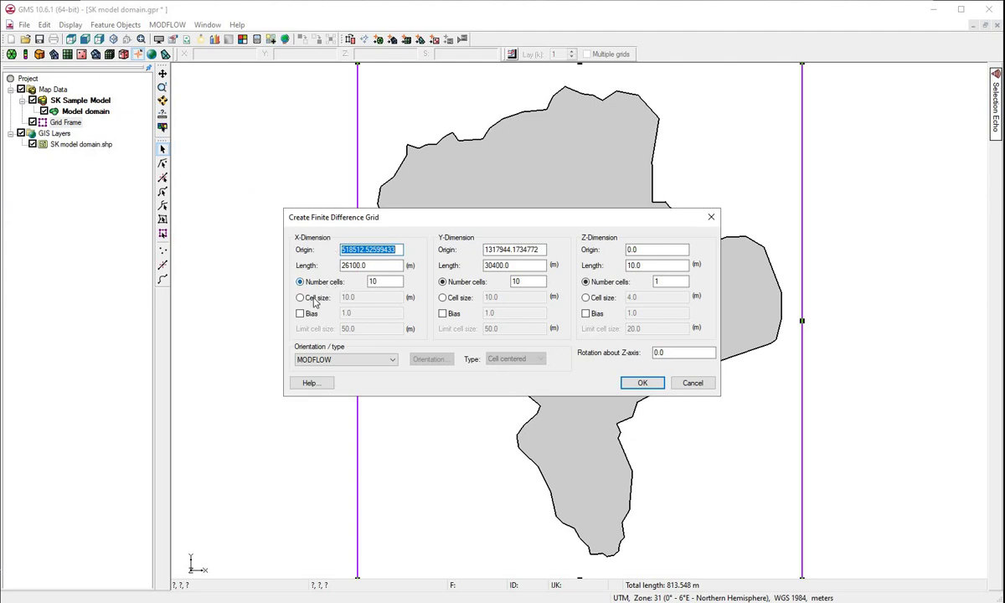
{"action": "left_click", "coordinate": [301, 298]}
{"action": "left_click", "coordinate": [358, 299]}
{"action": "key", "text": "BackSpace"}
{"action": "key", "text": "BackSpace"}
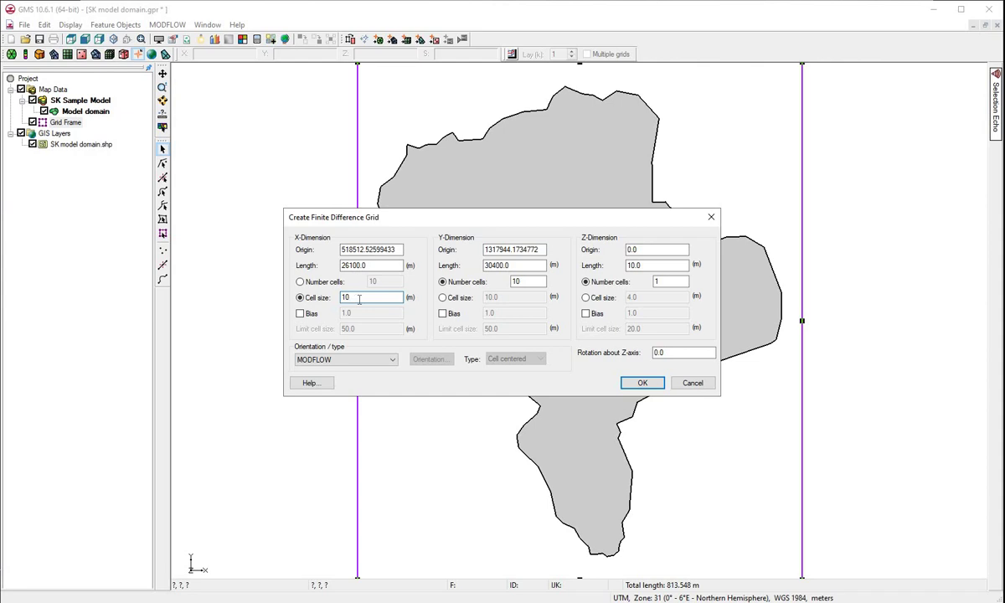
{"action": "type", "text": "0"}
{"action": "left_click", "coordinate": [442, 298]}
{"action": "left_click", "coordinate": [525, 298]}
{"action": "key", "text": "BackSpace"}
{"action": "key", "text": "BackSpace"}
{"action": "type", "text": "0"}
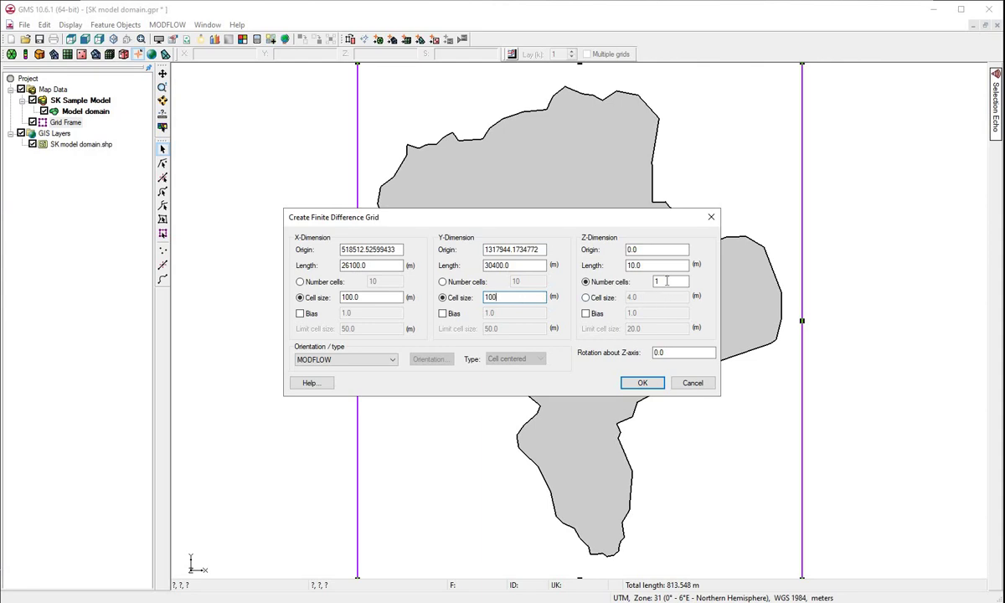
{"action": "double_click", "coordinate": [654, 284]}
{"action": "type", "text": "2"}
{"action": "left_click", "coordinate": [641, 384]}
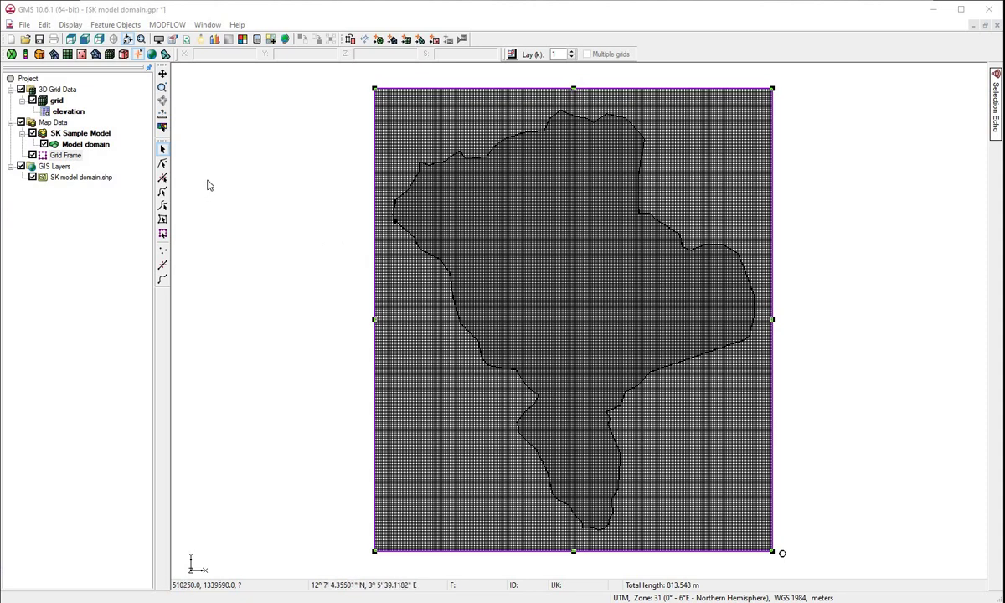
Start a new MODFLOW-NWT simulation, accepting the global package settings and the NWT solver.
{"action": "left_click", "coordinate": [170, 25]}
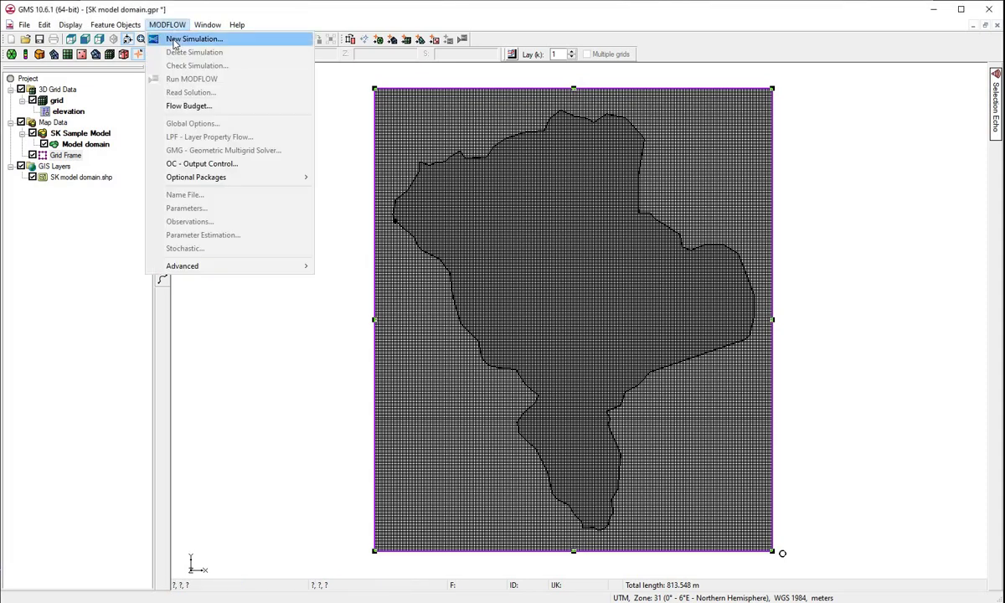
{"action": "left_click", "coordinate": [174, 42]}
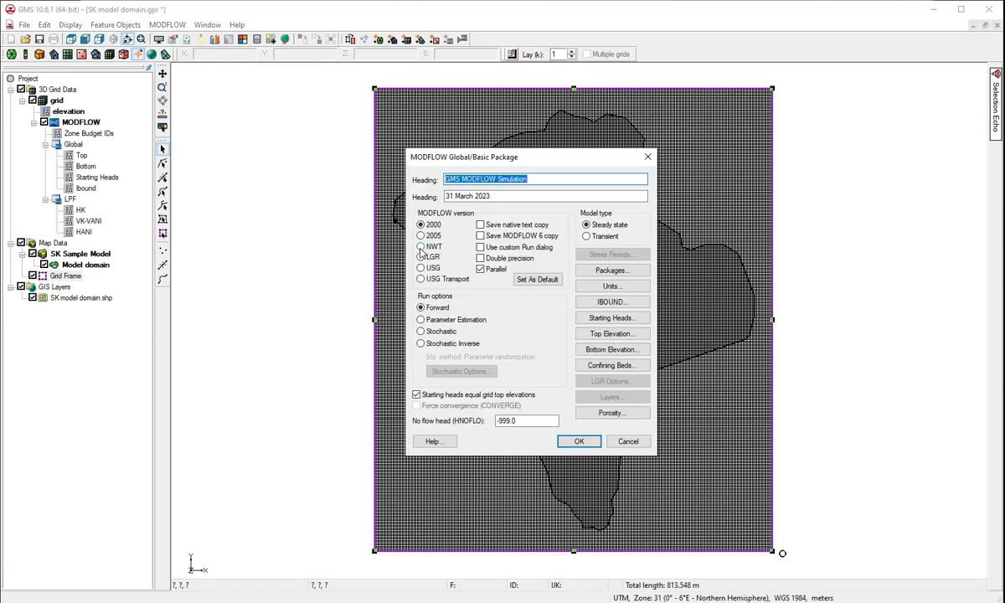
{"action": "left_click", "coordinate": [421, 247]}
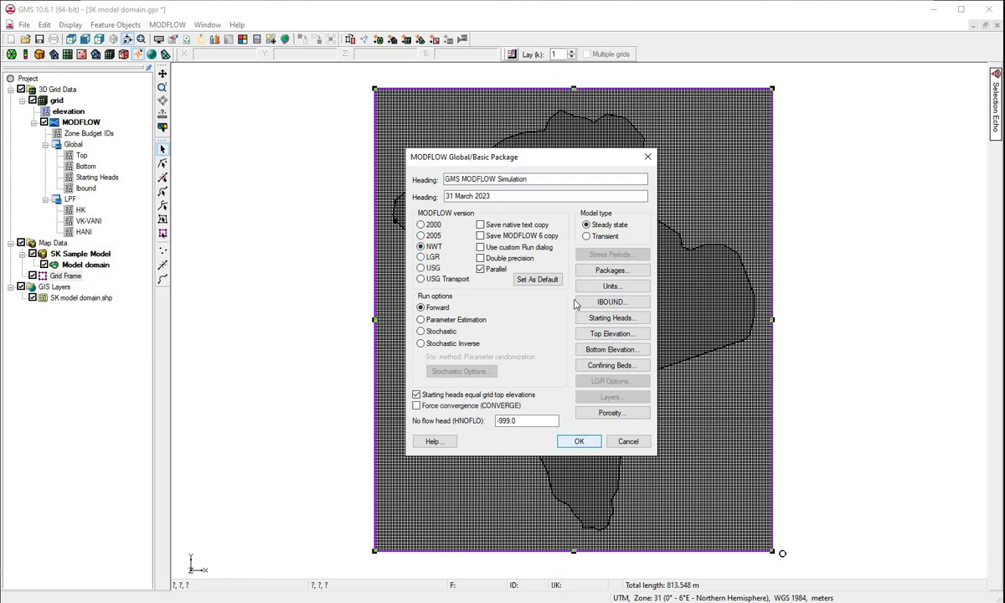
{"action": "left_click", "coordinate": [579, 441]}
{"action": "left_click", "coordinate": [579, 441]}
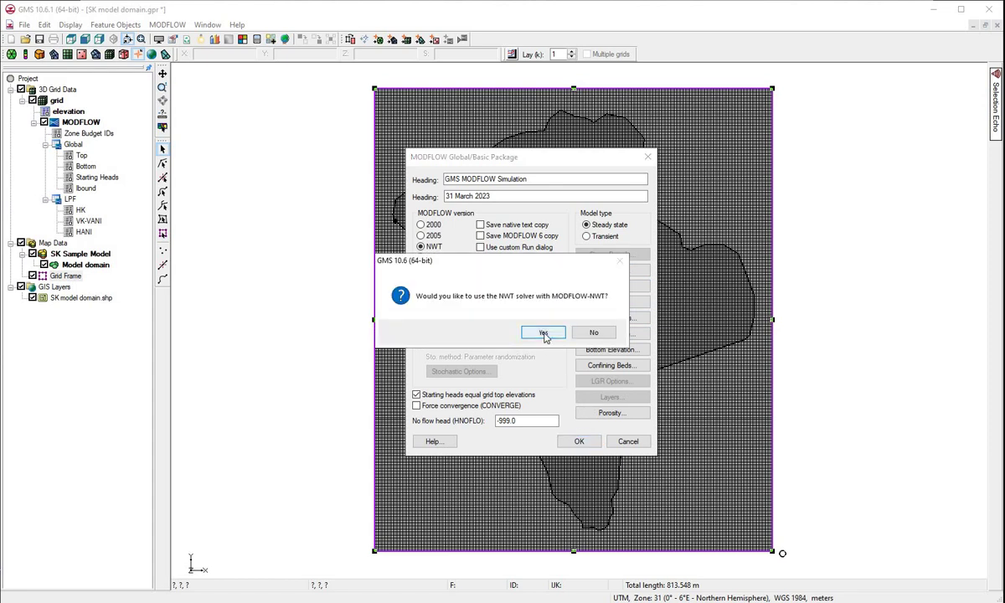
{"action": "left_click", "coordinate": [543, 333]}
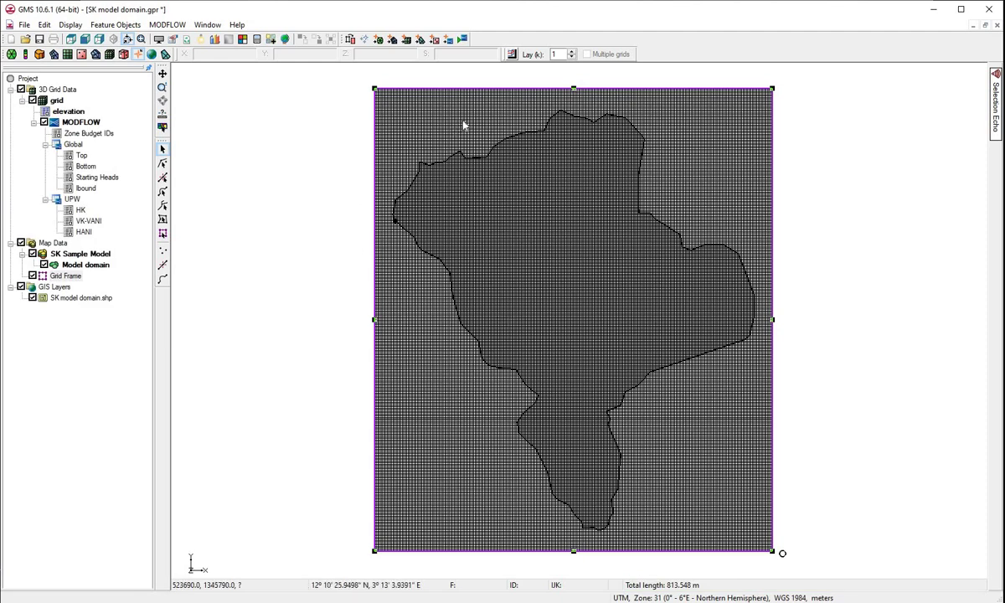
Open the Feature Objects menu to reach Activate Cells in Coverage(s).
{"action": "left_click", "coordinate": [115, 25]}
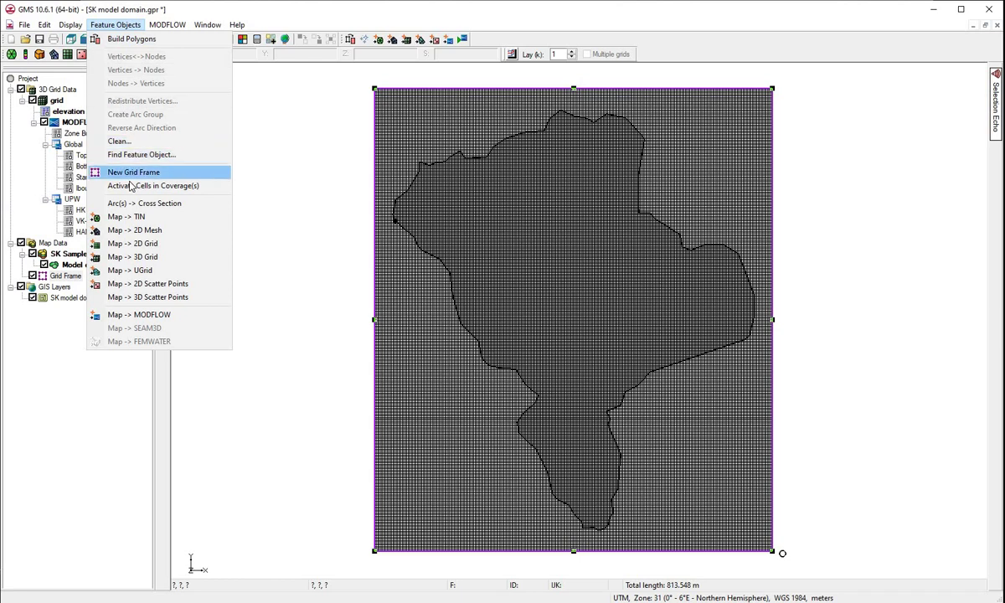